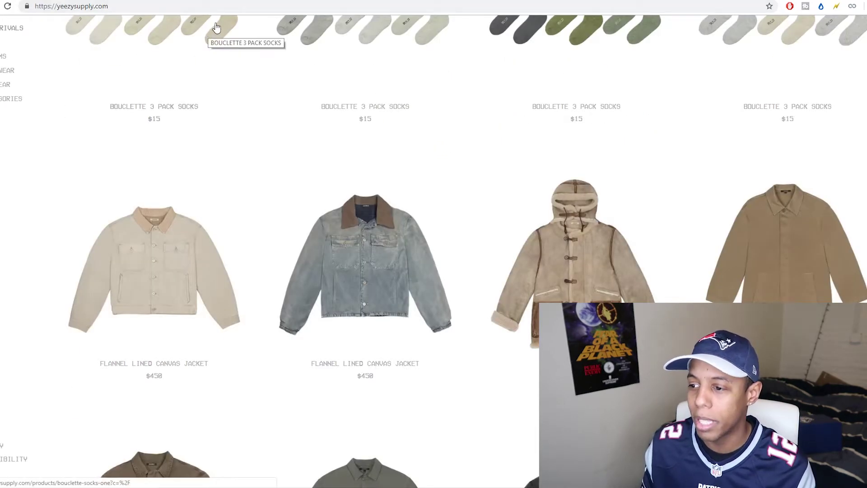
Step: Open a new Chrome window under the Person 3 profile and load yeezysupply.com
scroll(406, 344, "up", 3)
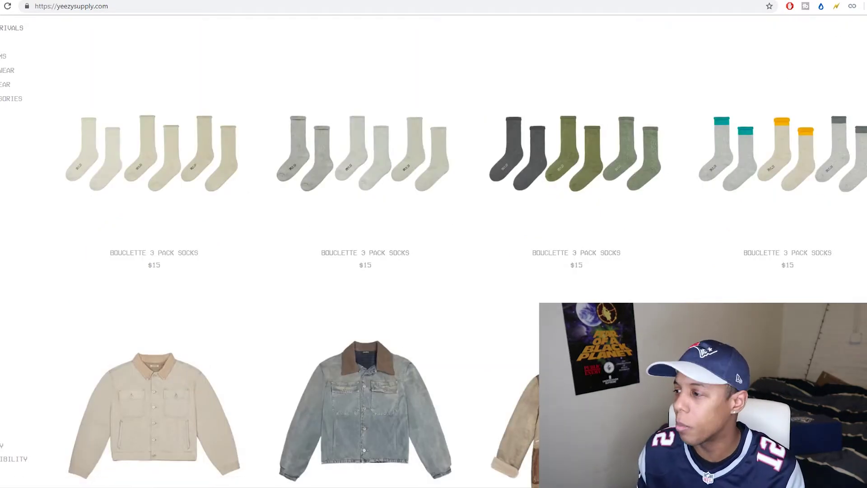
left_click(861, 6)
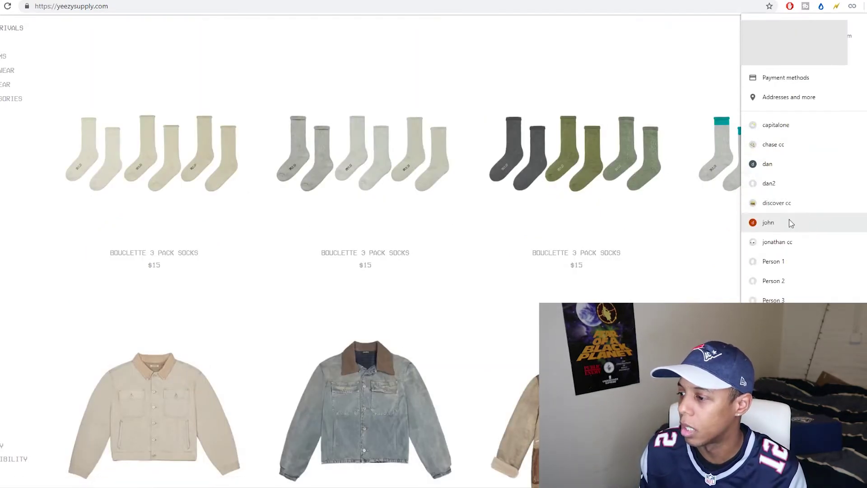
left_click(774, 299)
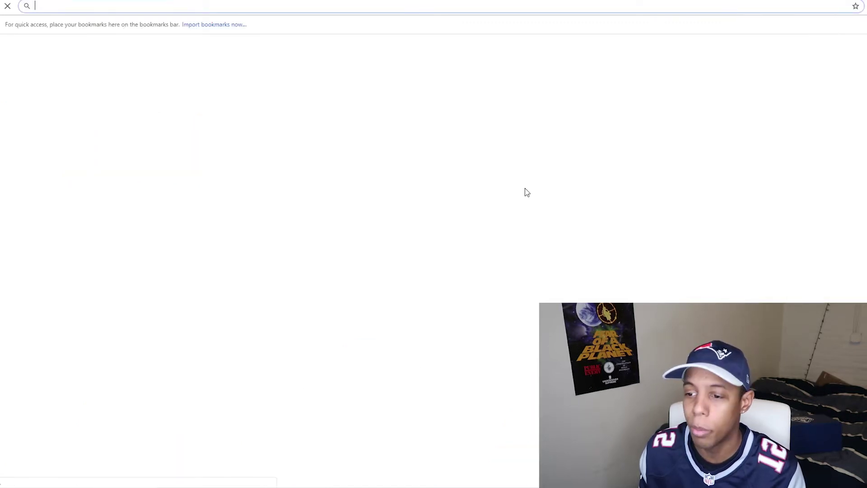
type("yeezys")
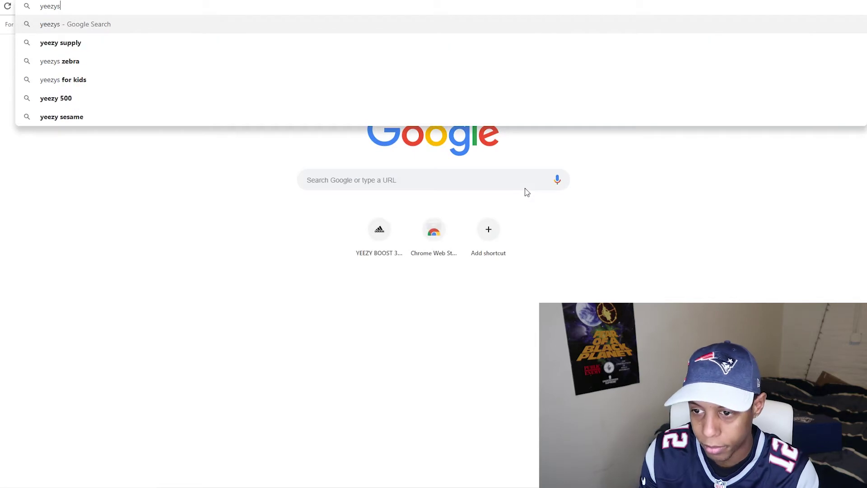
type("upply.com")
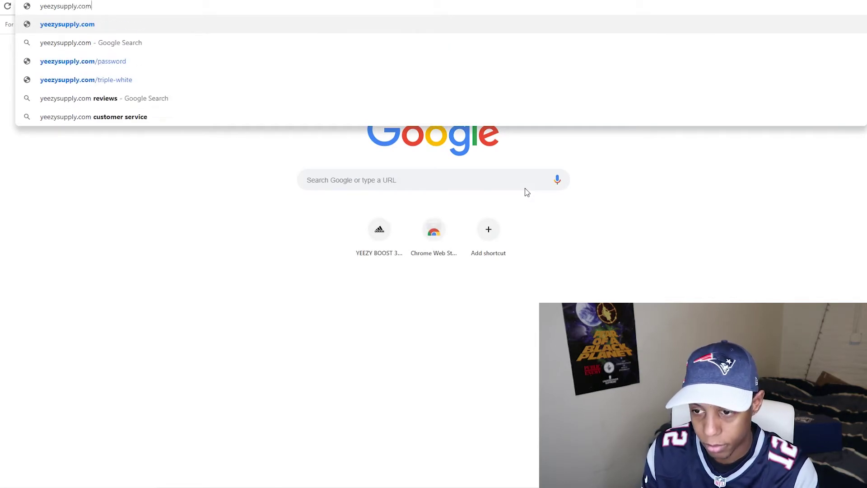
key("Return")
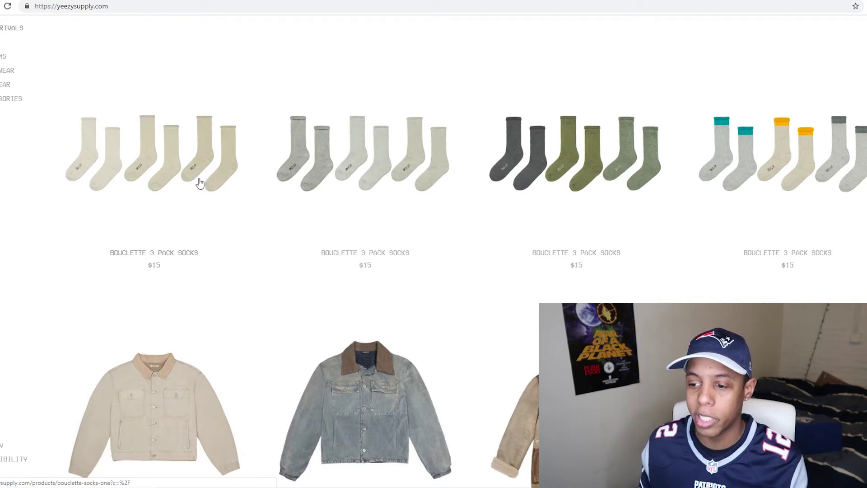
Step: Add the Bouclette 3 Pack Socks in size L/XL to the cart and proceed to checkout
left_click(198, 183)
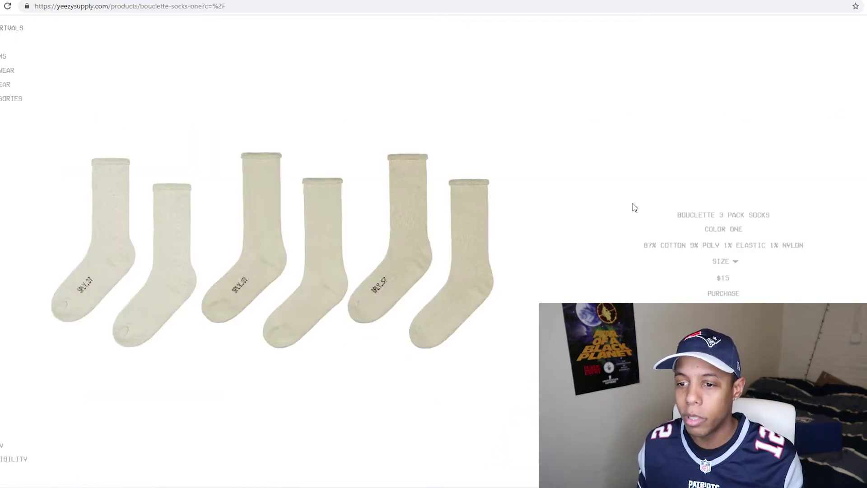
left_click(717, 266)
left_click(715, 290)
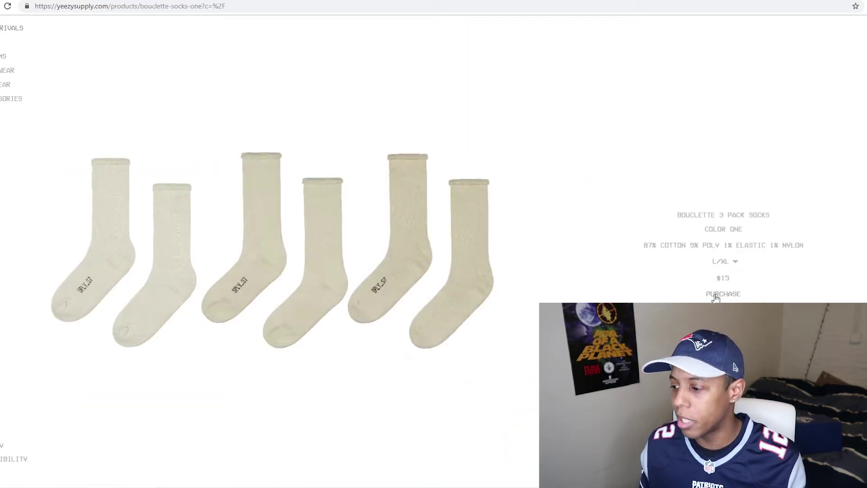
left_click(717, 295)
left_click(806, 119)
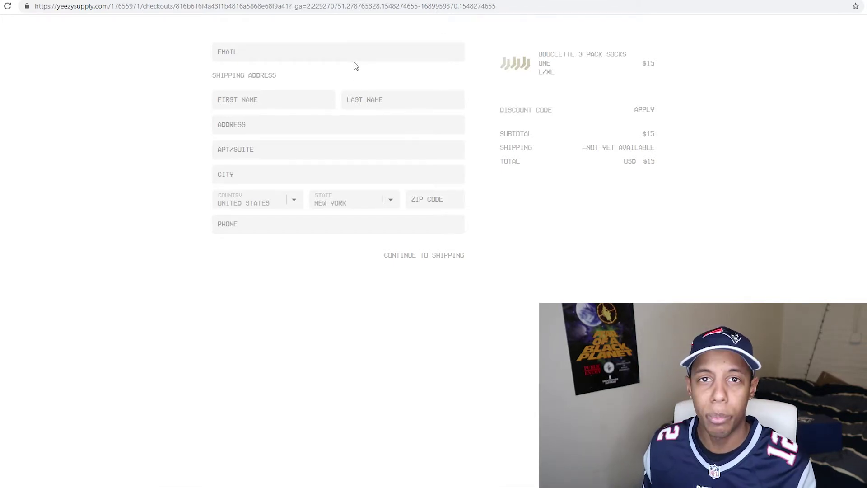
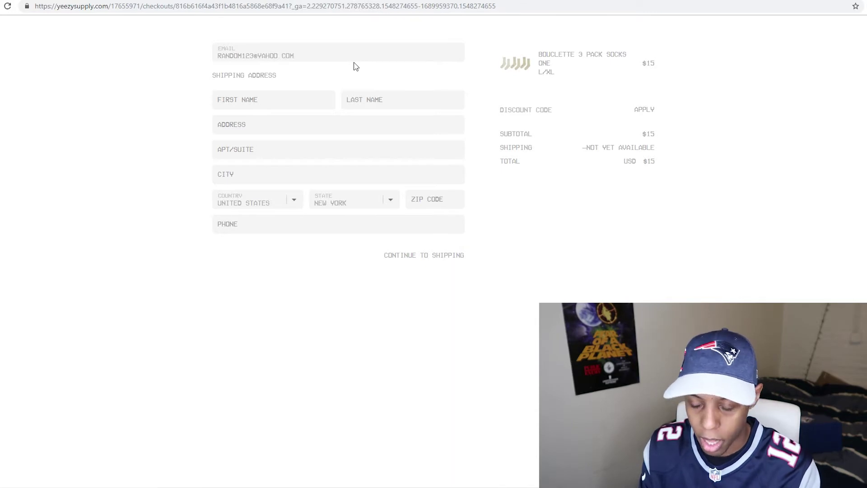
Step: Fill in the contact e-mail and the first and last name fields
key("Tab")
type("RANDOM")
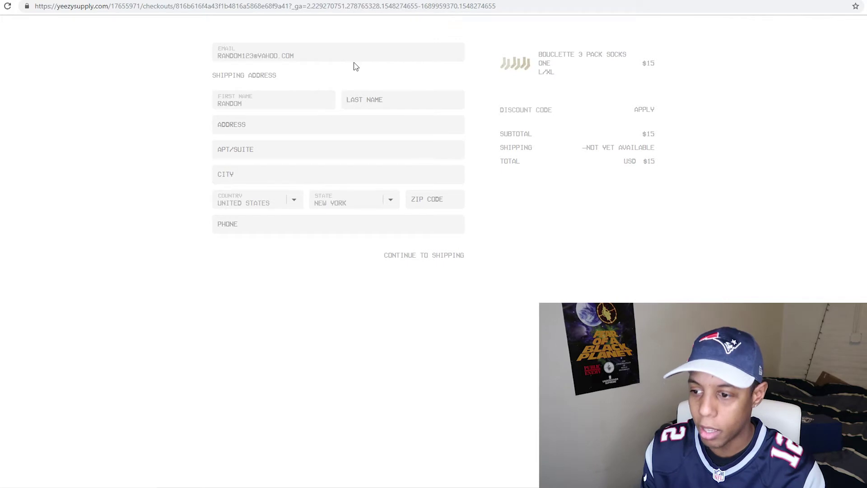
key("Tab")
type("RANDOM1")
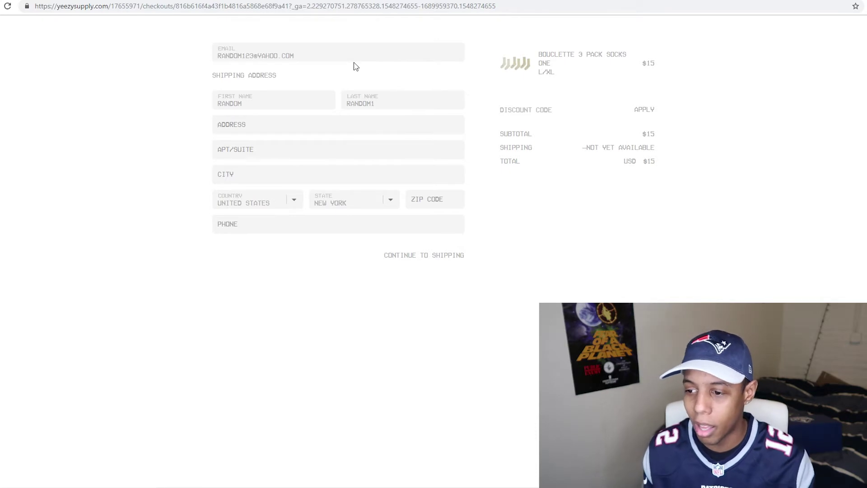
Step: Enter the street address from the suggestion list and the phone number, then continue to shipping
type("123 WASHINGTON")
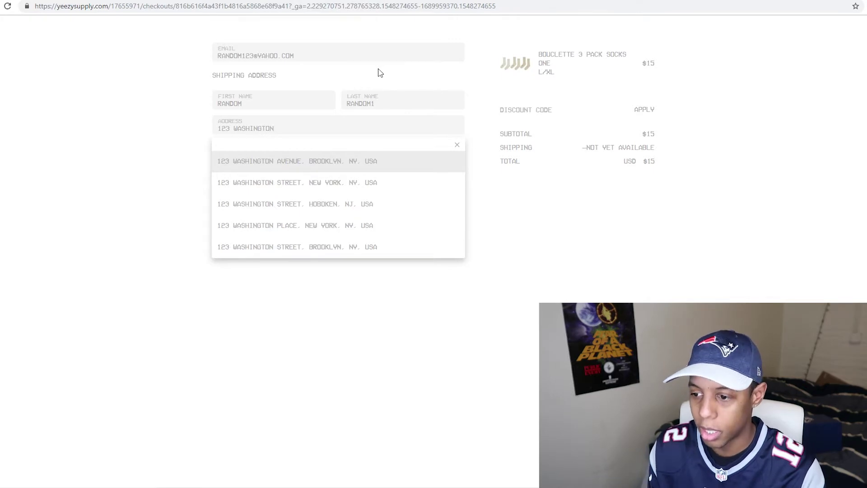
left_click(361, 161)
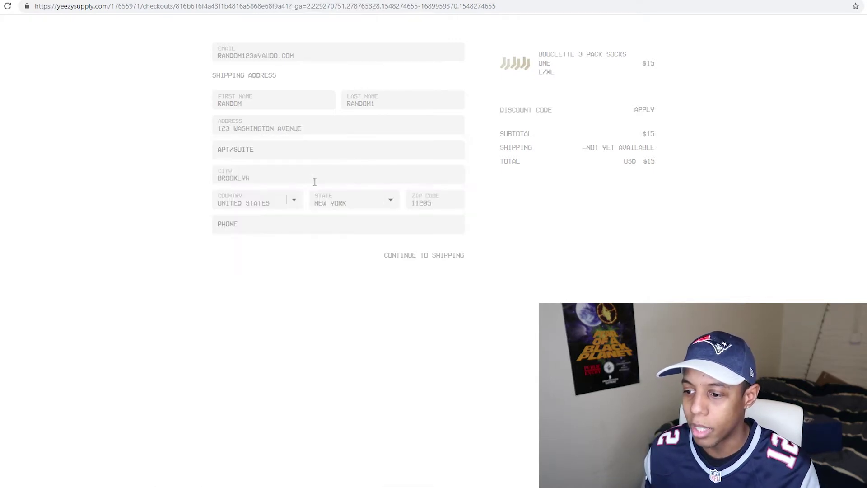
left_click(305, 221)
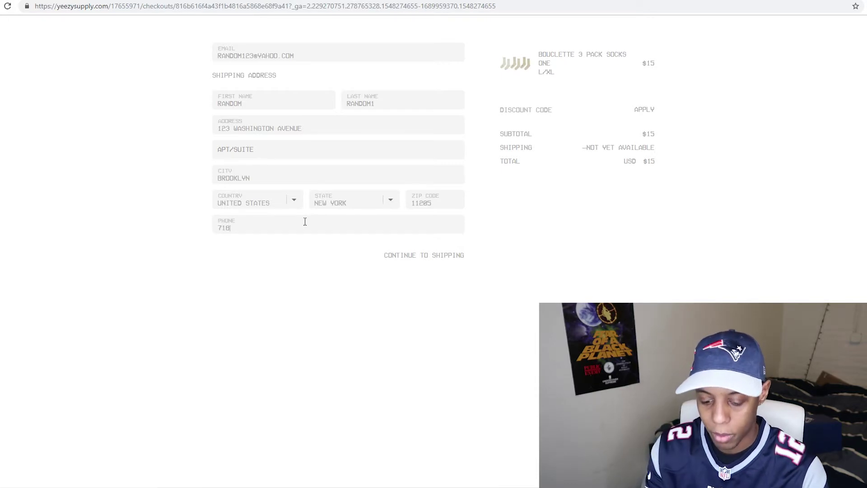
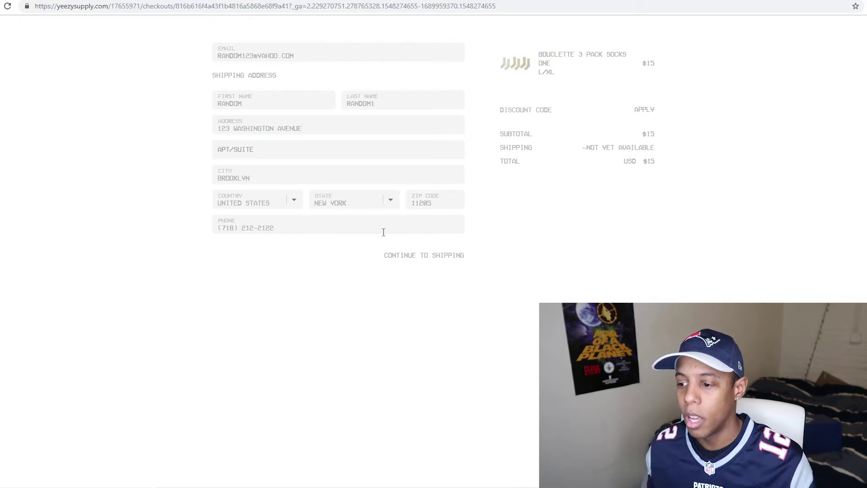
left_click(416, 262)
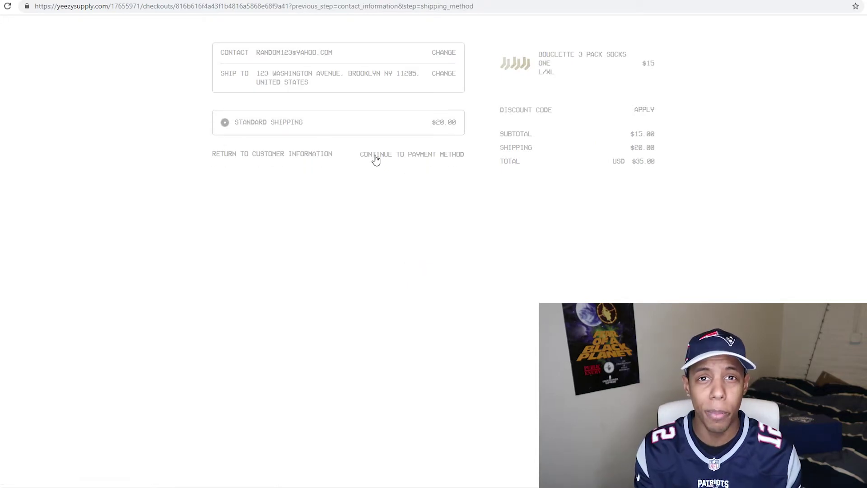
Step: Continue with Standard Shipping ($20.00) to the payment-method step, totalling $35
left_click(378, 159)
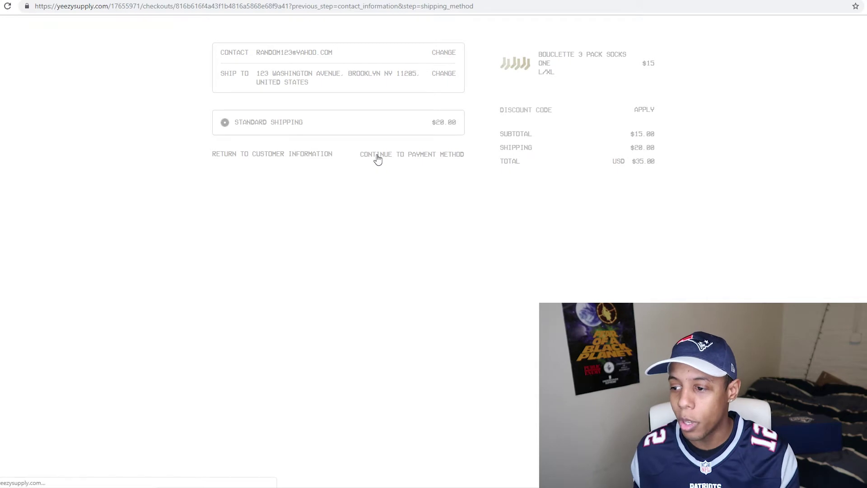
scroll(380, 168, "down", 1)
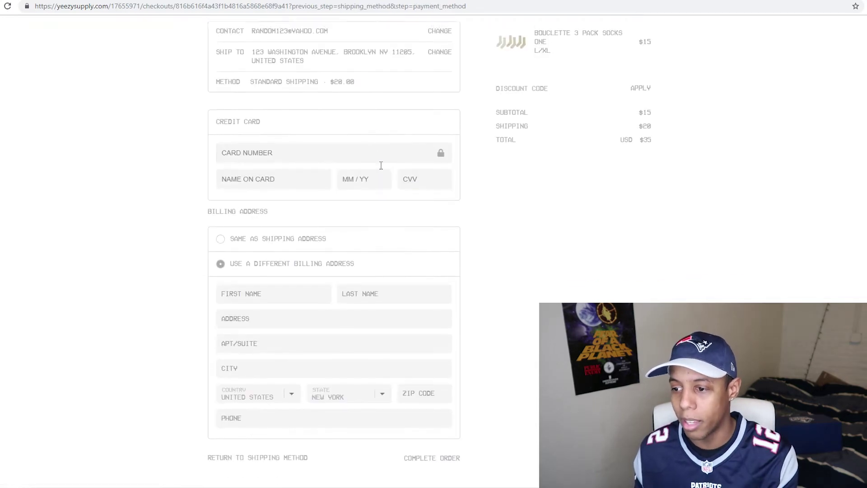
scroll(506, 224, "up", 1)
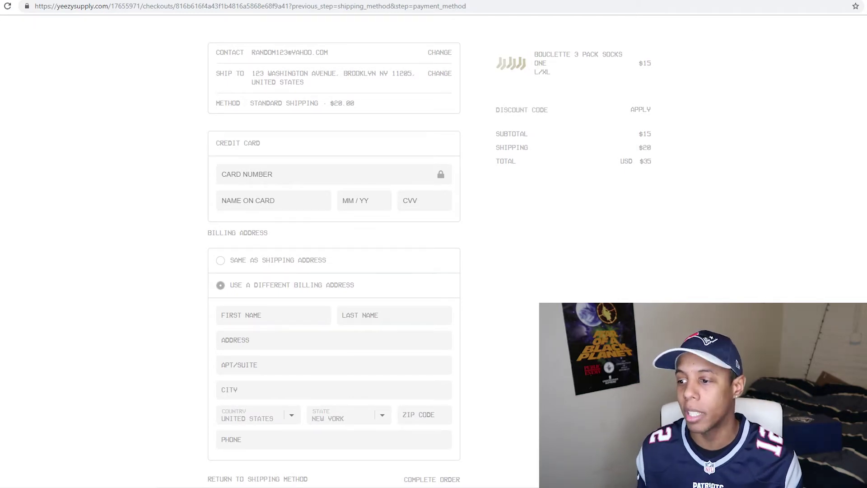
left_click(864, 6)
mouse_move(837, 85)
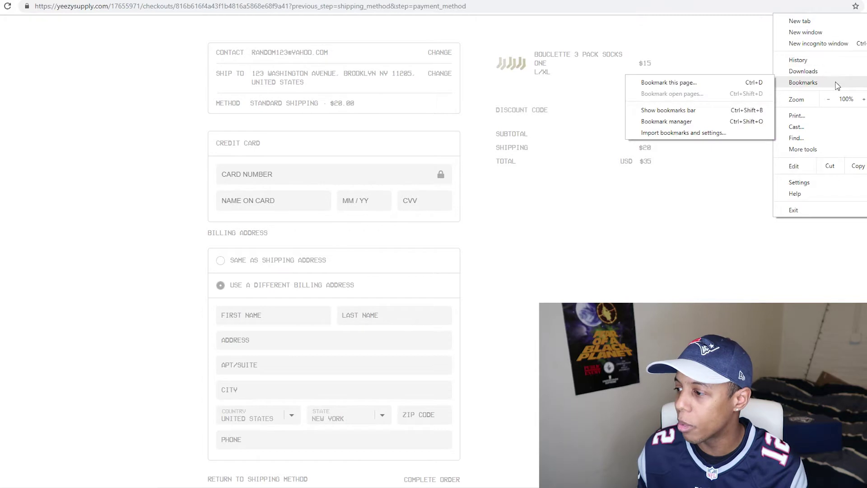
Step: Bookmark the payment page under the name 'yeezy 700 quick checkout'
left_click(721, 83)
type("yeezy 700 quick checkout")
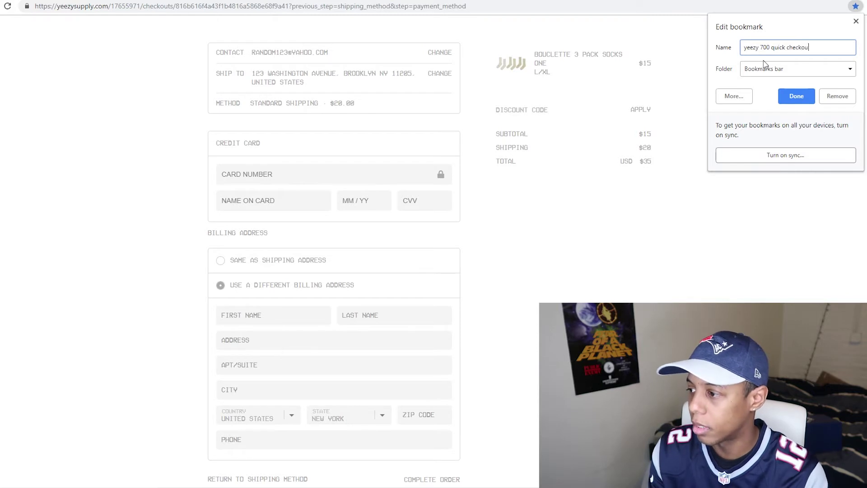
left_click(785, 99)
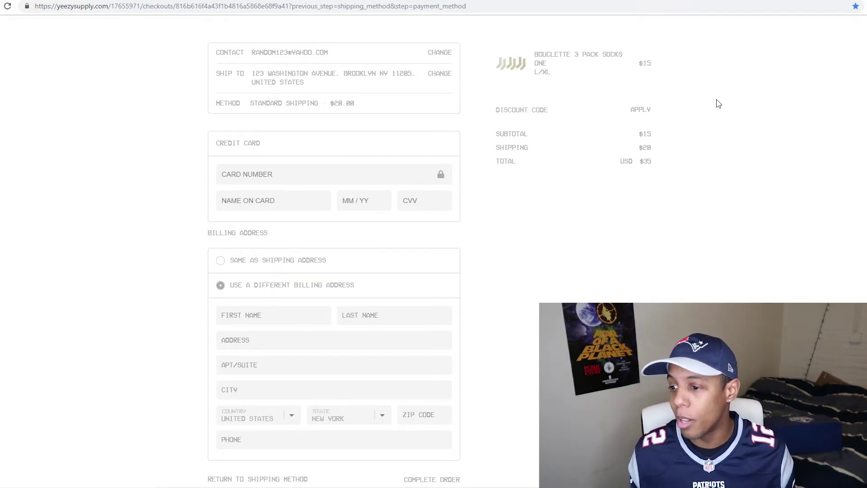
Step: Focus the Card Number field, then open a new blank tab
scroll(370, 174, "down", 1)
scroll(357, 193, "up", 1)
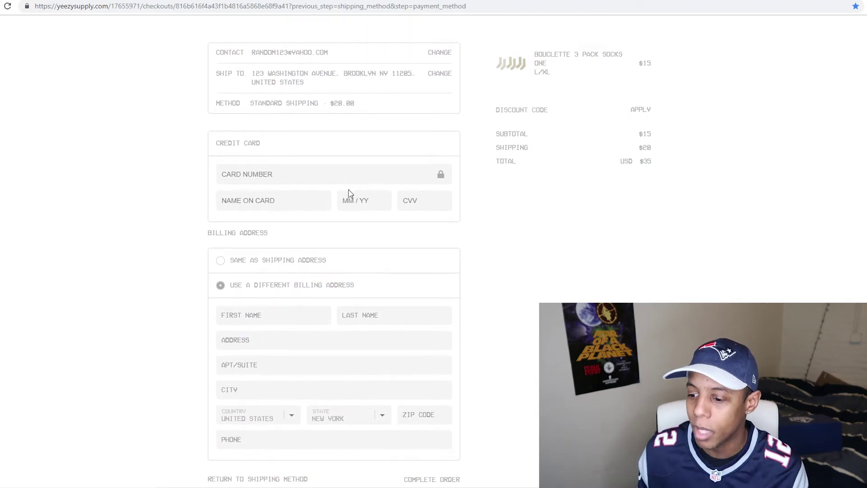
left_click(311, 173)
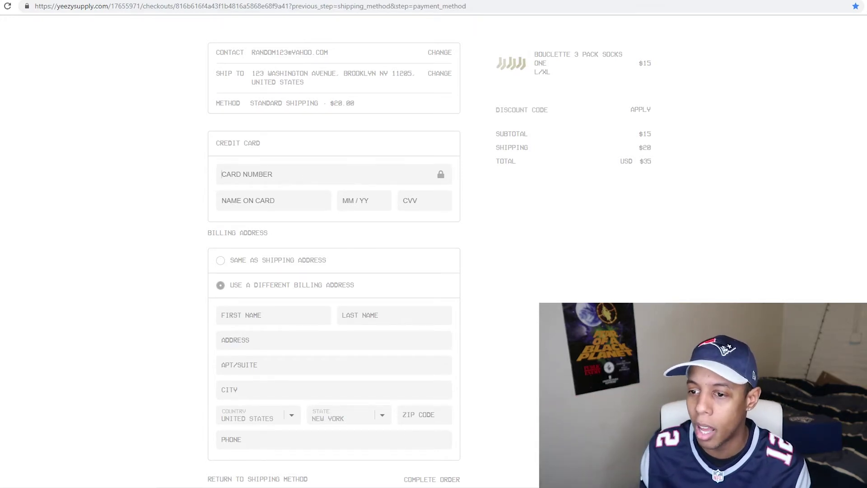
key("ctrl+t")
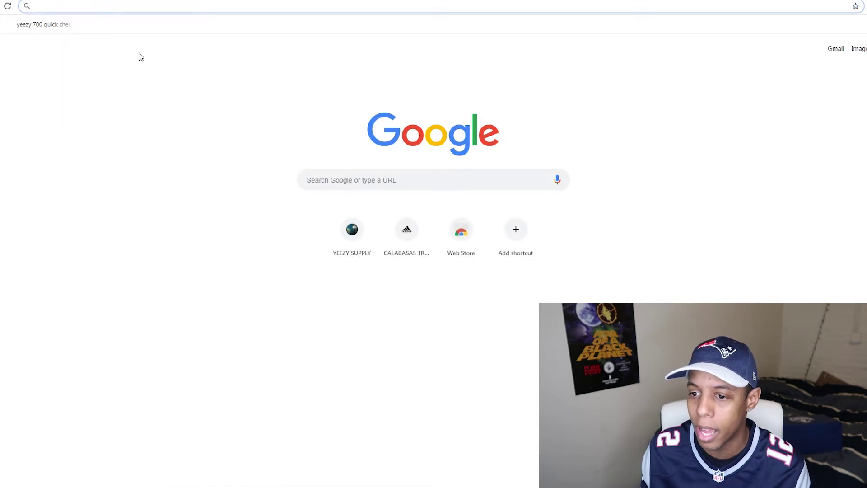
Step: Search the Chrome Web Store for 'chrome autofill'
left_click(332, 185)
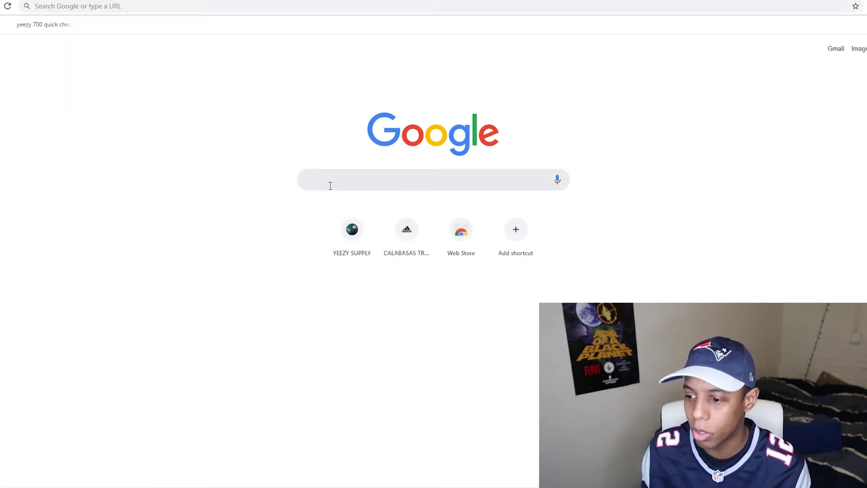
type("chrome aut")
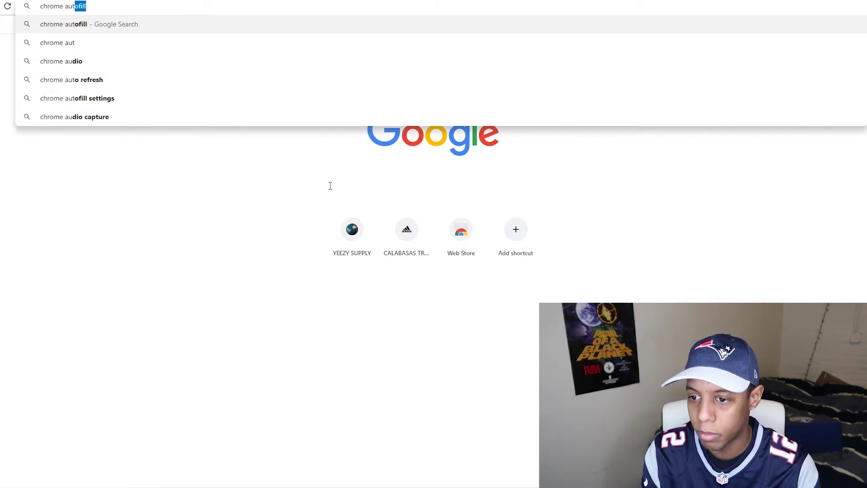
type("ofill")
key("Return")
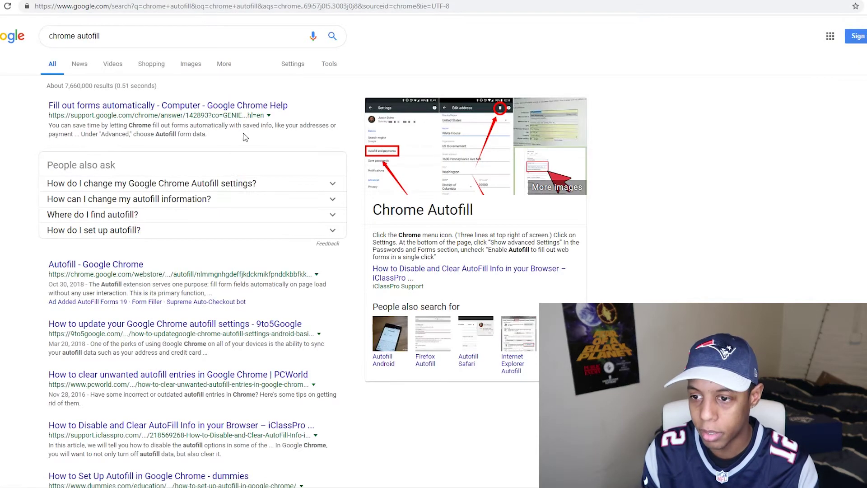
Step: Install the Autofill extension and reload the Yeezy Supply checkout page
left_click(113, 269)
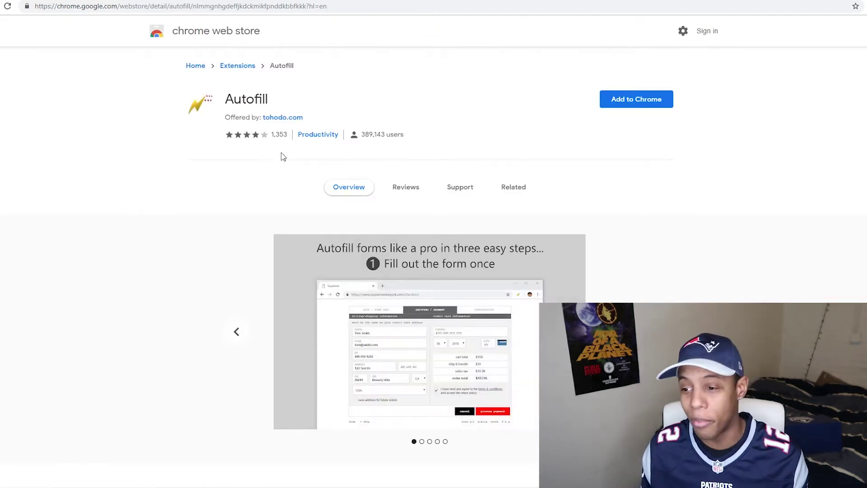
left_click(634, 103)
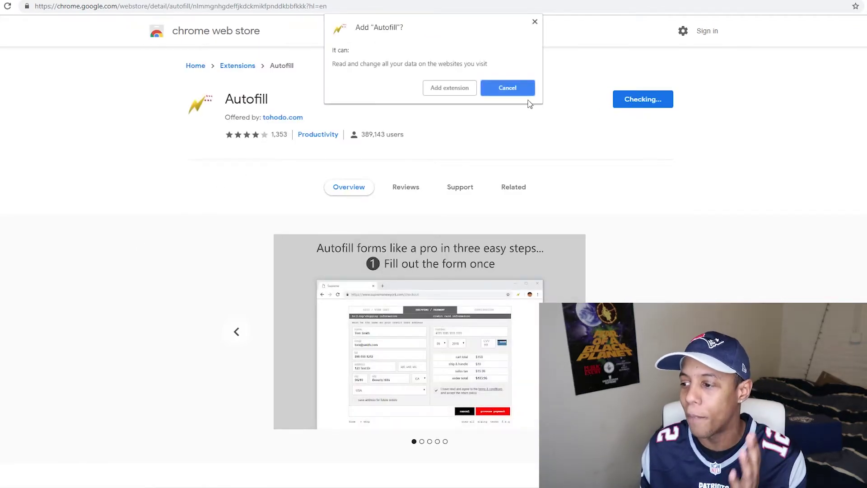
left_click(460, 89)
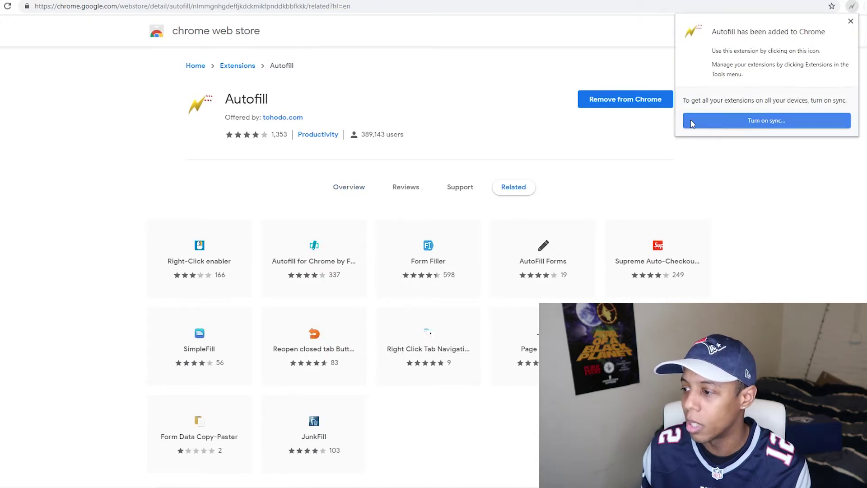
left_click(851, 22)
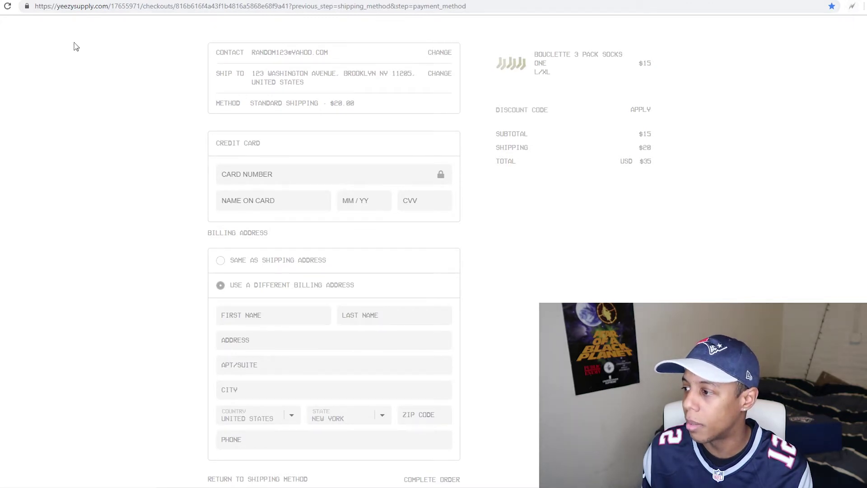
left_click(7, 7)
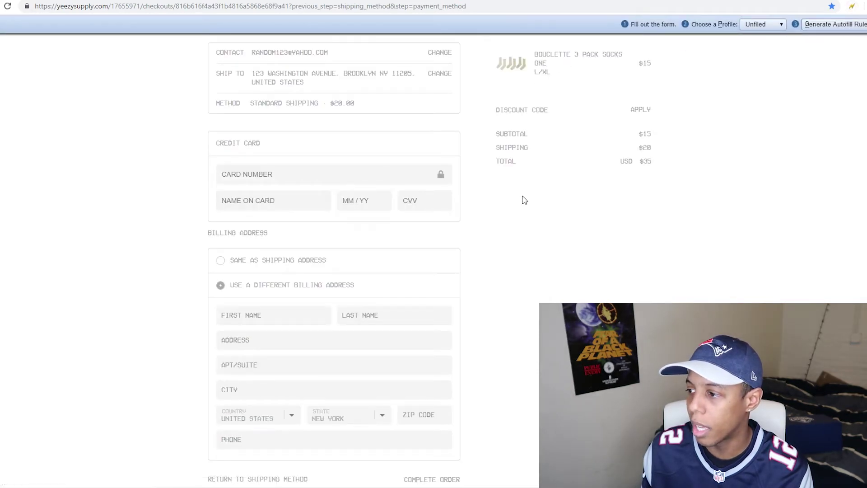
Step: Enter the card number, cardholder name, expiry and security code, use the shipping address for billing, and generate Autofill rules
type("1234123412341234")
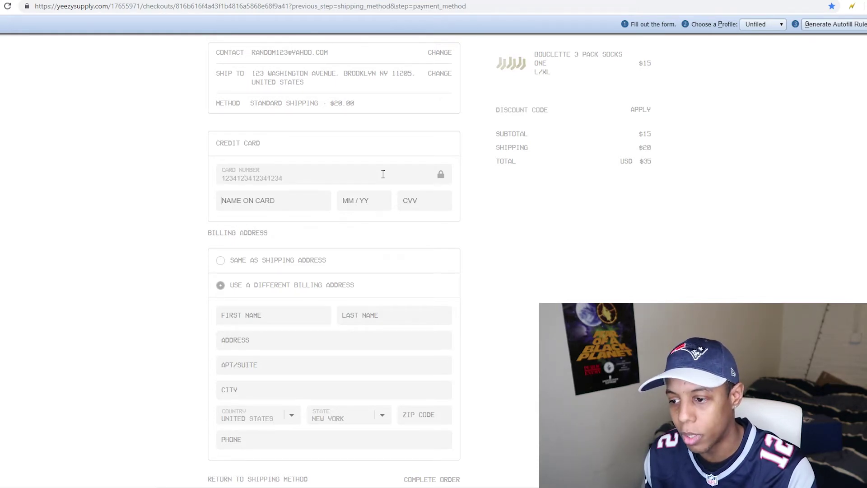
key("Tab")
type("random random1")
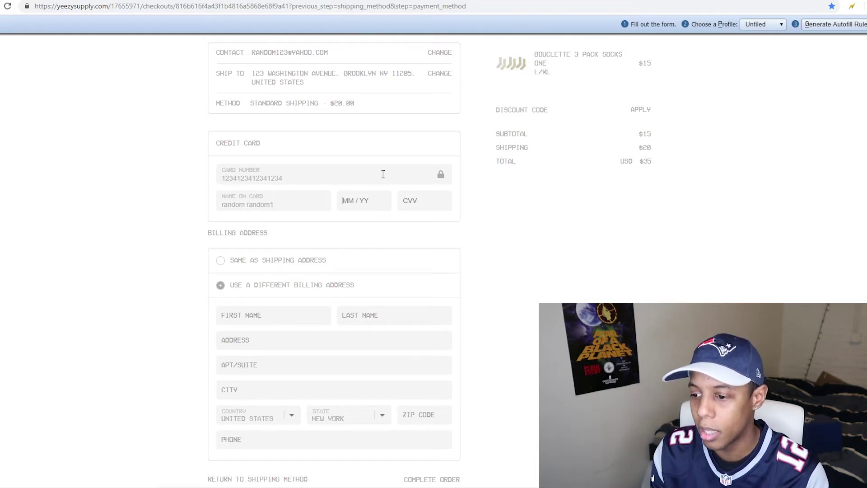
key("Tab")
type("11")
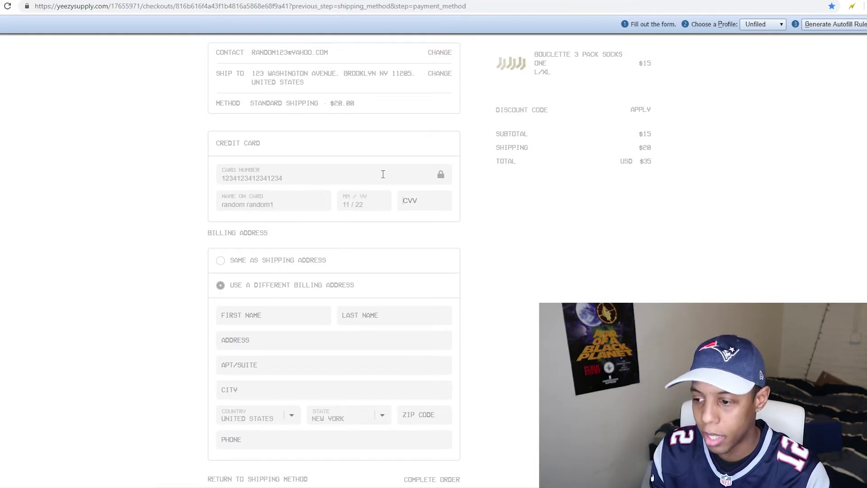
type("123")
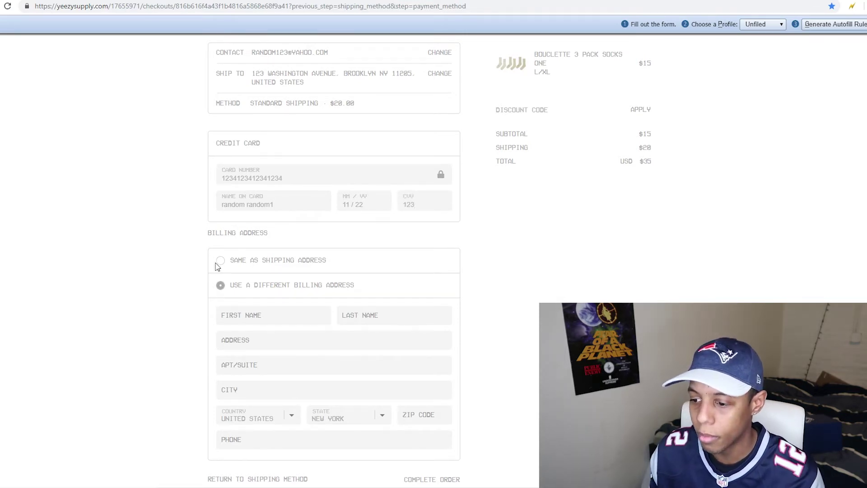
left_click(221, 261)
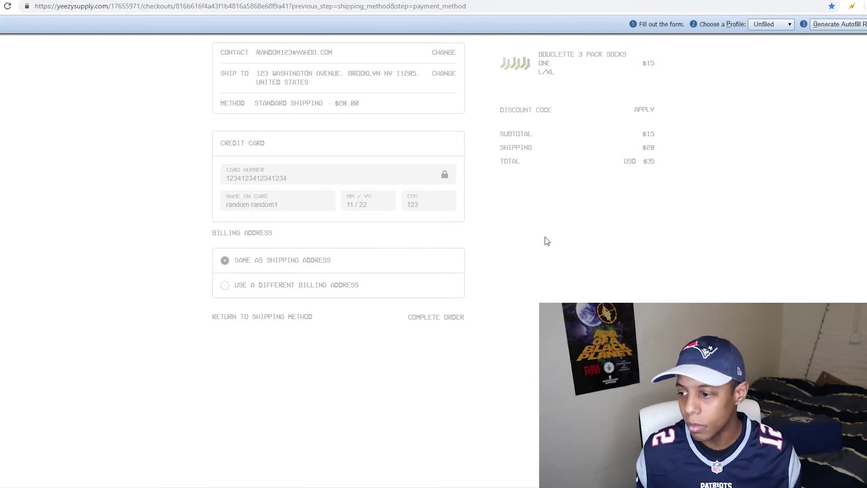
left_click(834, 26)
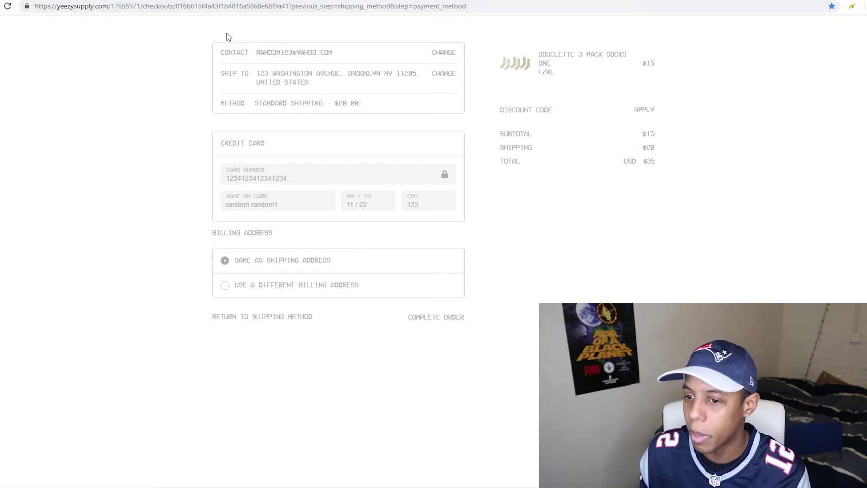
Step: Return to yeezysupply.com and remove the L/XL socks from the cart
left_click(248, 8)
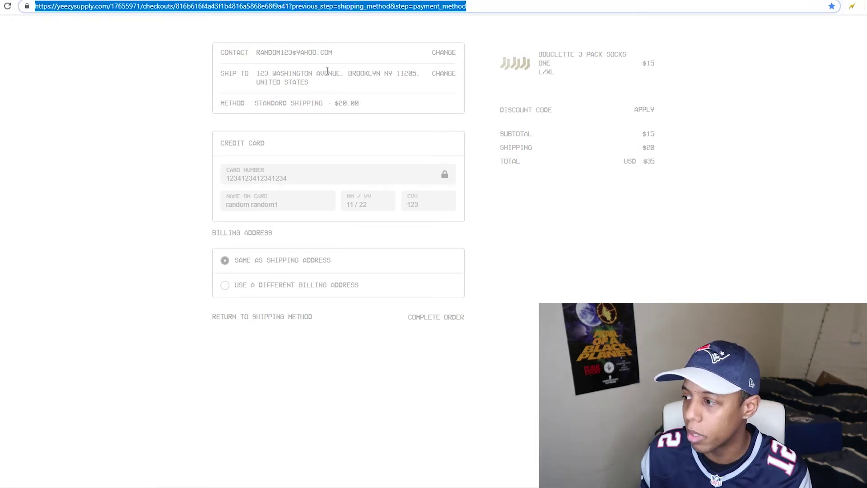
type("yez")
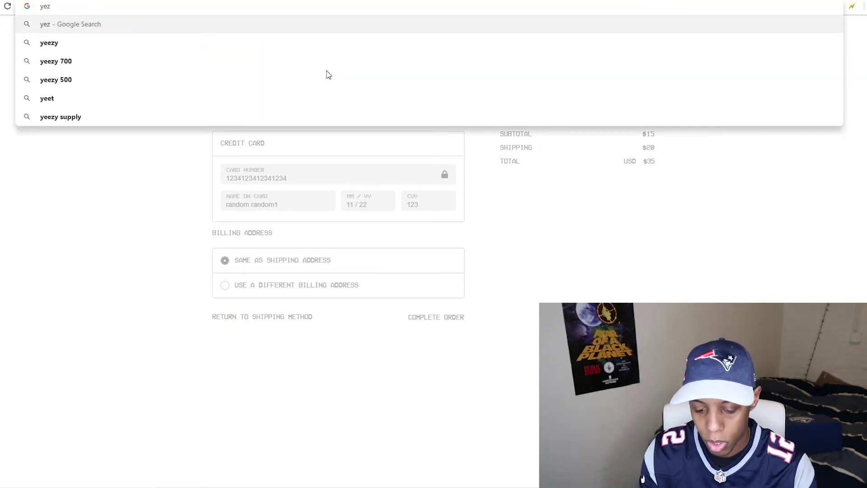
key("BackSpace")
key("Down")
key("Return")
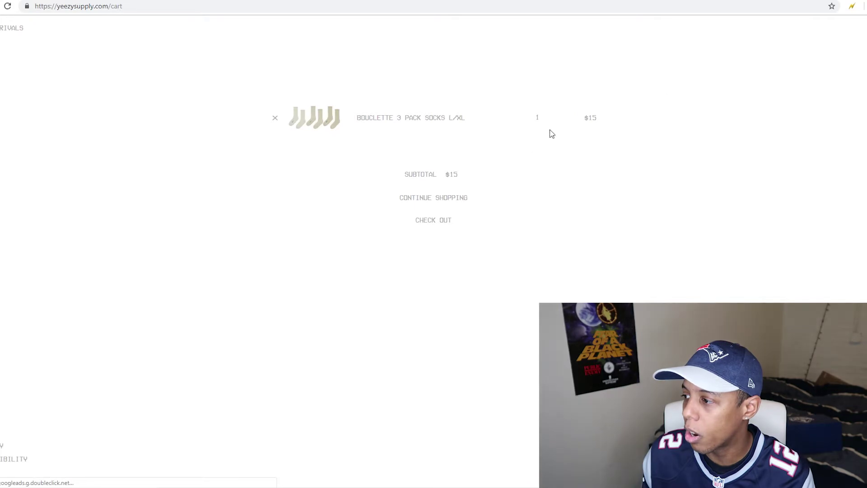
left_click(275, 118)
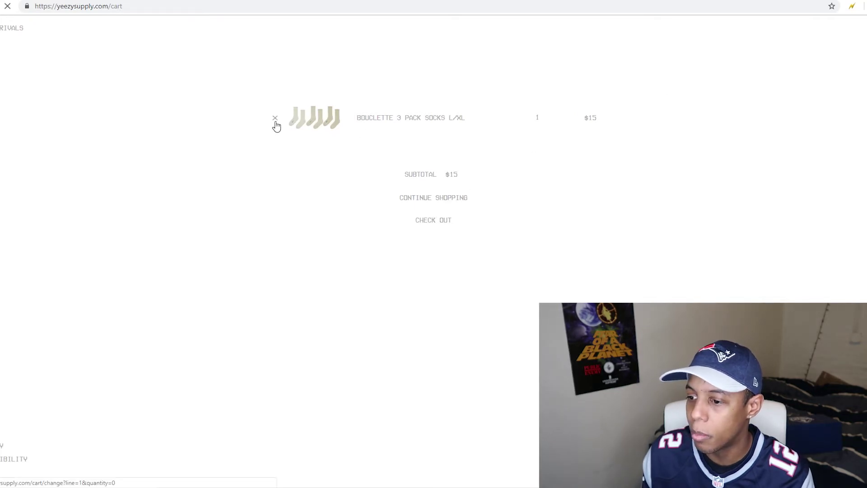
Step: From New Arrivals, add the color Four Bouclette 3 Pack Socks in size S/M to the cart
left_click(2, 32)
scroll(293, 153, "down", 2)
scroll(361, 149, "up", 2)
left_click(705, 144)
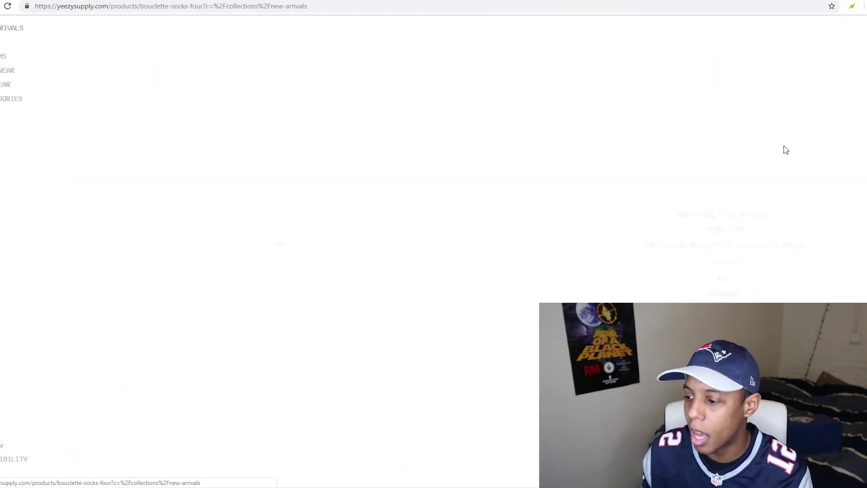
left_click(723, 261)
left_click(721, 280)
left_click(718, 295)
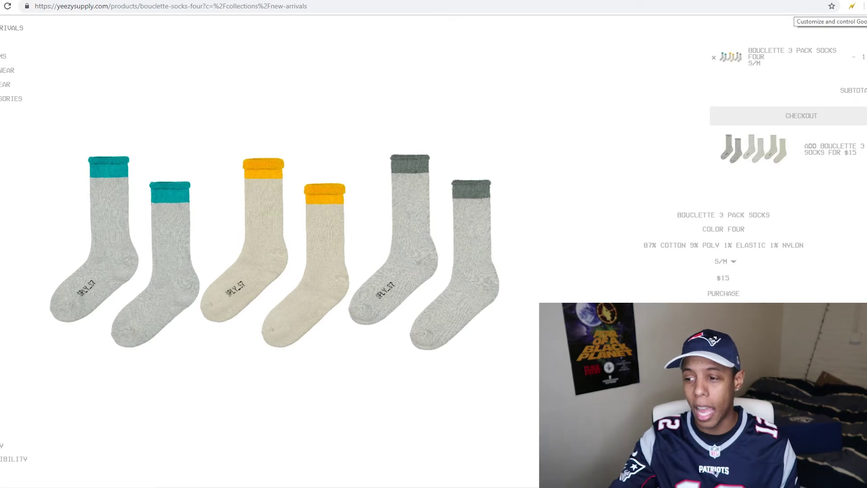
Step: Load the 'yeezy 700 quick checkout' bookmark to confirm the payment page is prefilled
left_click(862, 5)
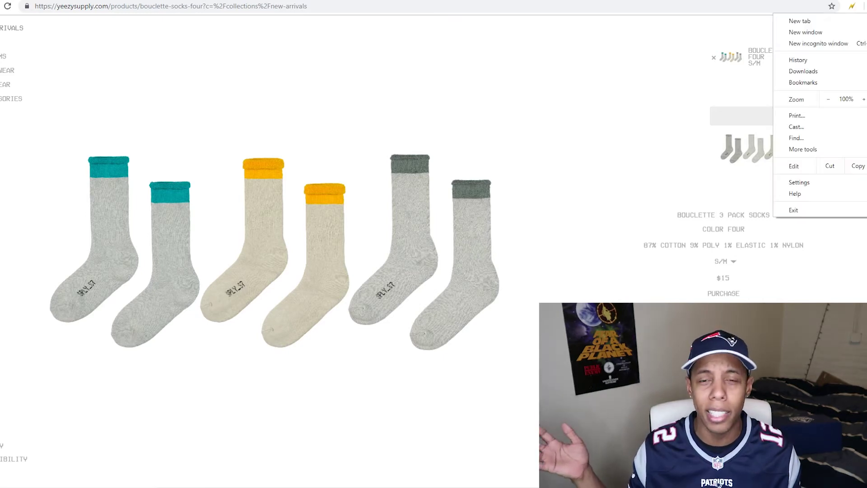
mouse_move(823, 83)
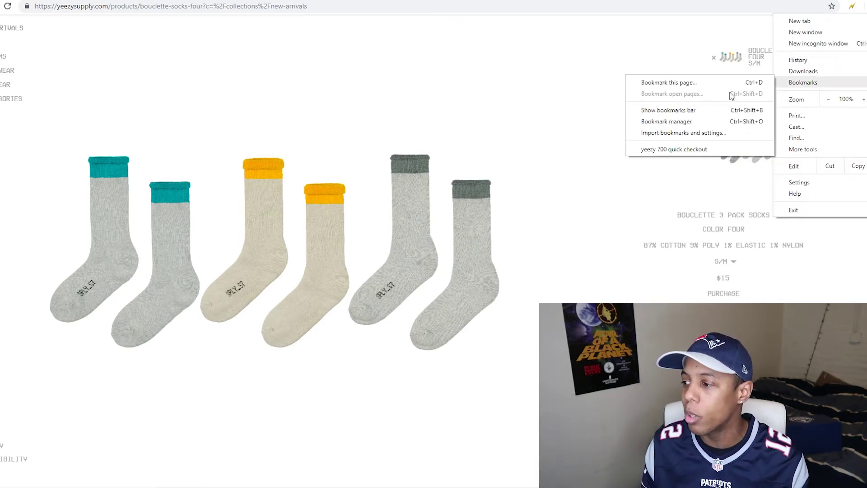
left_click(685, 150)
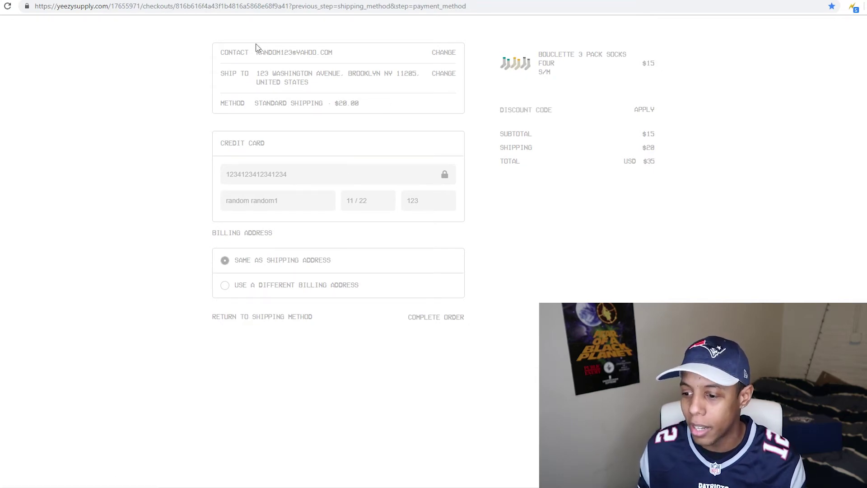
Step: Go back to the yeezysupply.com storefront and close the cart panel
left_click(275, 6)
type("ye")
key("Right")
key("Return")
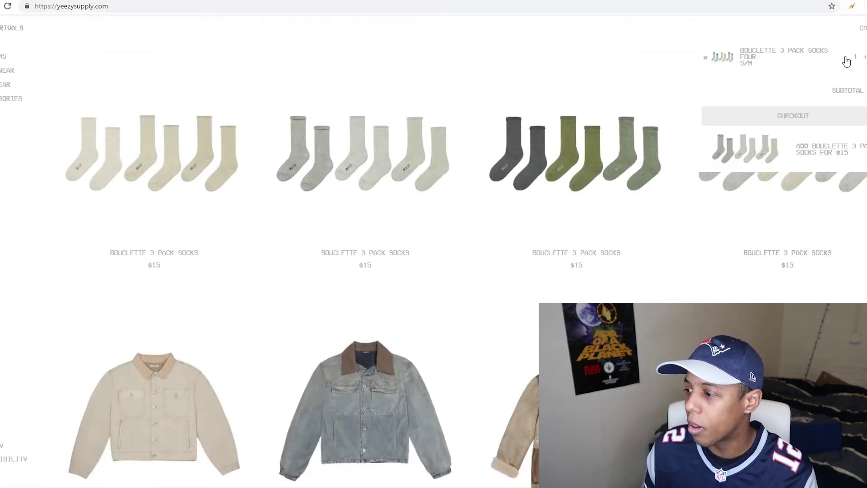
left_click(846, 62)
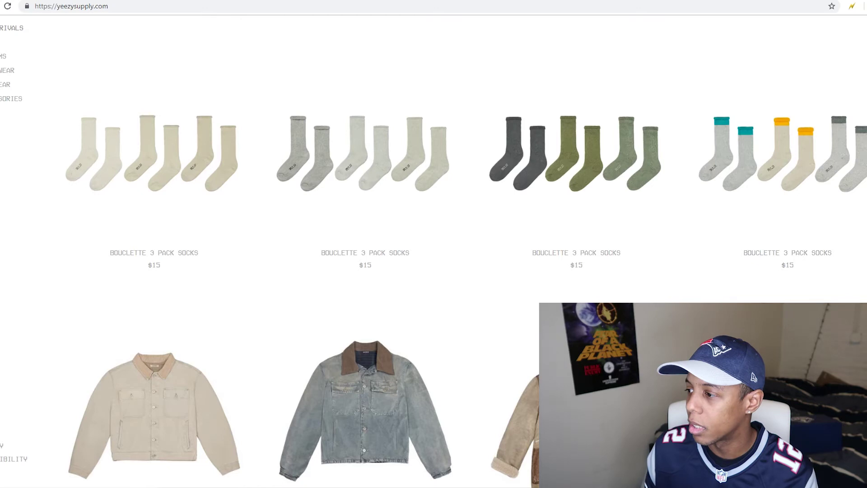
left_click(864, 6)
left_click(795, 31)
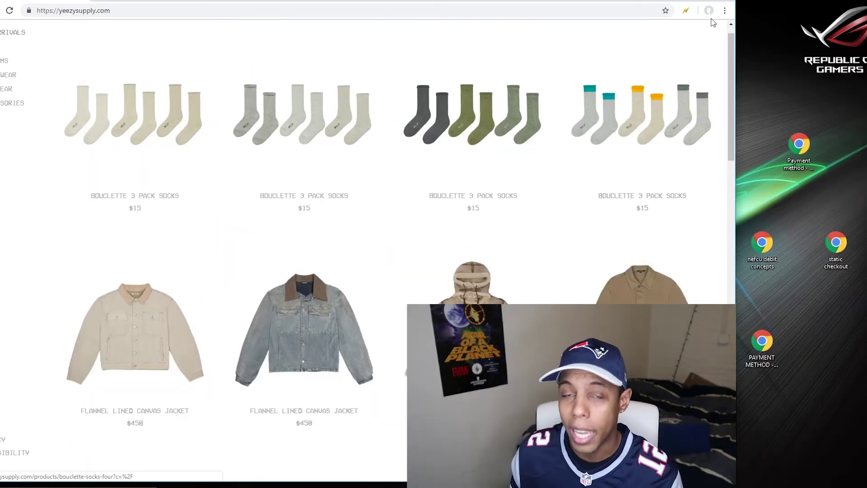
Step: Drag the 'yeezy 700 quick checkout' bookmark from Chrome's Bookmarks menu onto the desktop
left_click(724, 10)
mouse_move(656, 90)
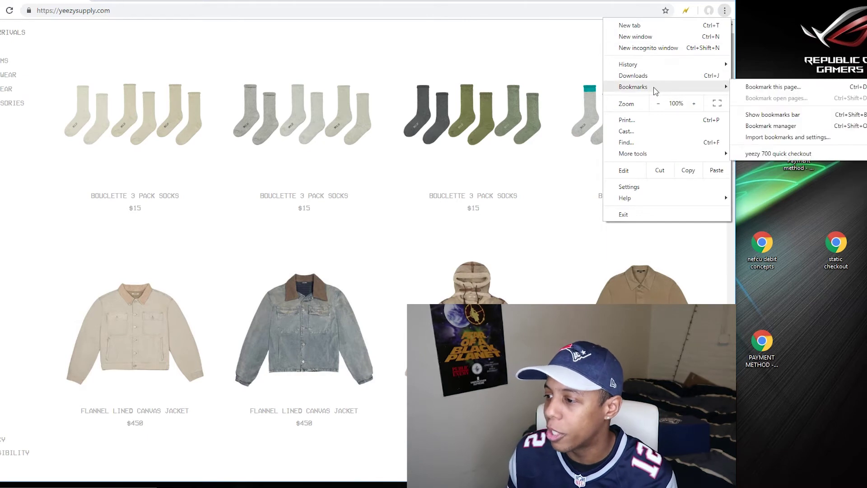
left_click_drag(754, 184, 817, 332)
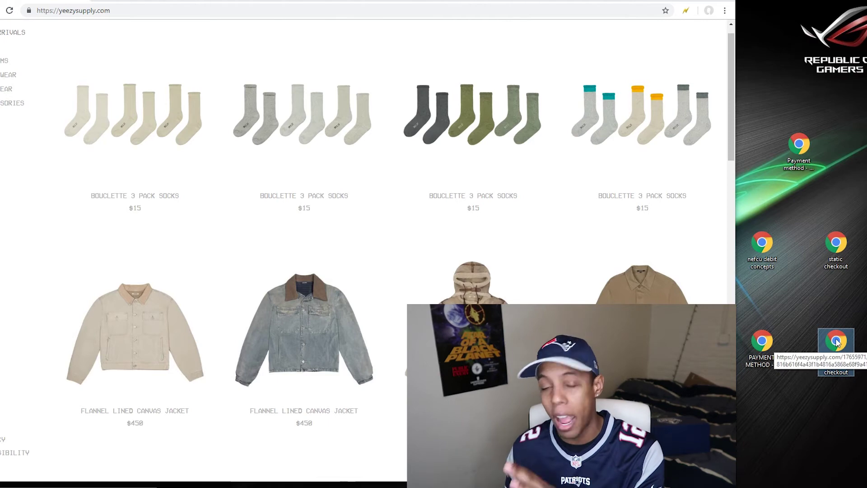
Step: Assign the desktop shortcut the Ctrl+Alt+M shortcut key in its Properties
right_click(837, 342)
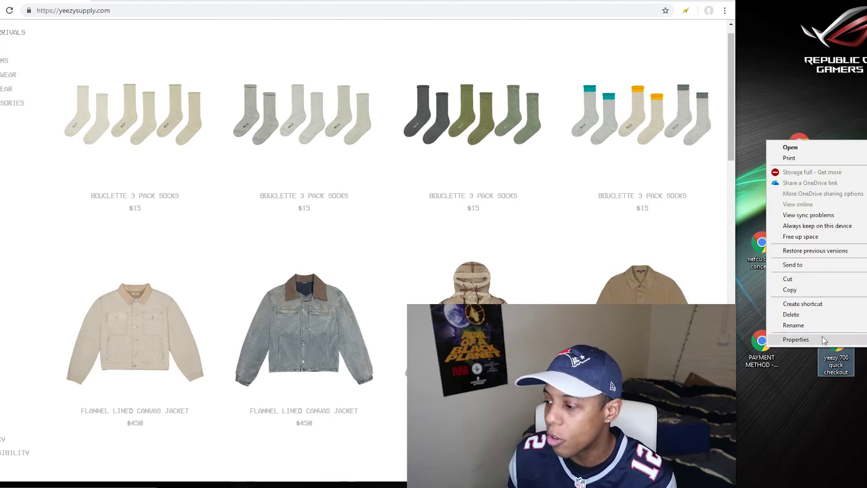
left_click(825, 340)
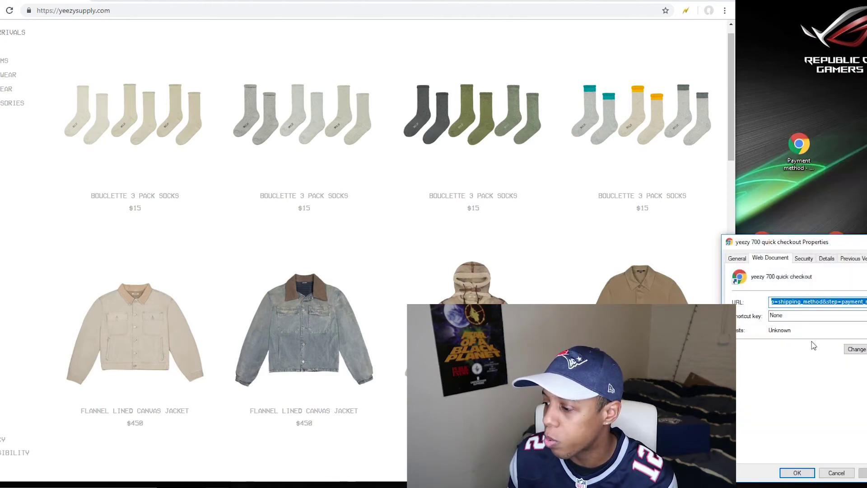
left_click(785, 316)
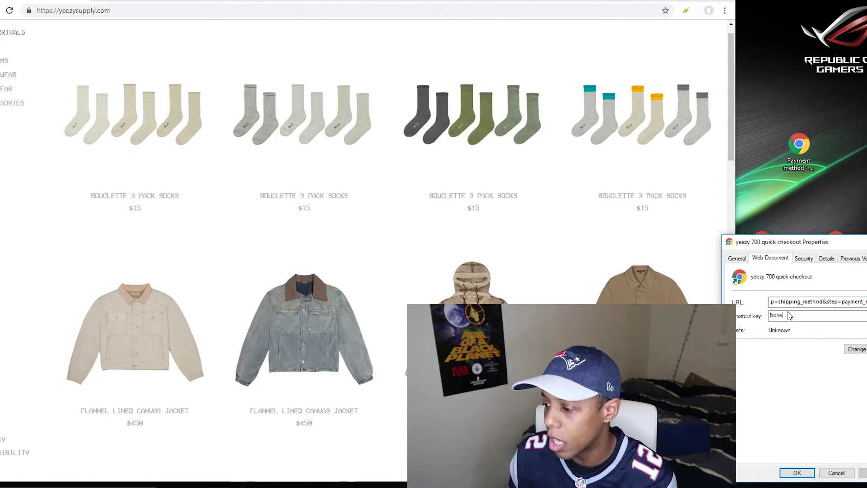
key("ctrl+alt")
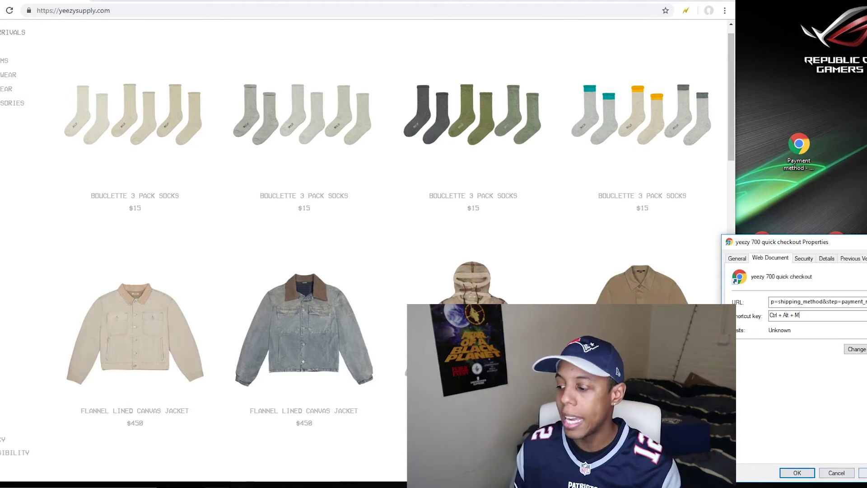
key("shift+Tab")
left_click(799, 472)
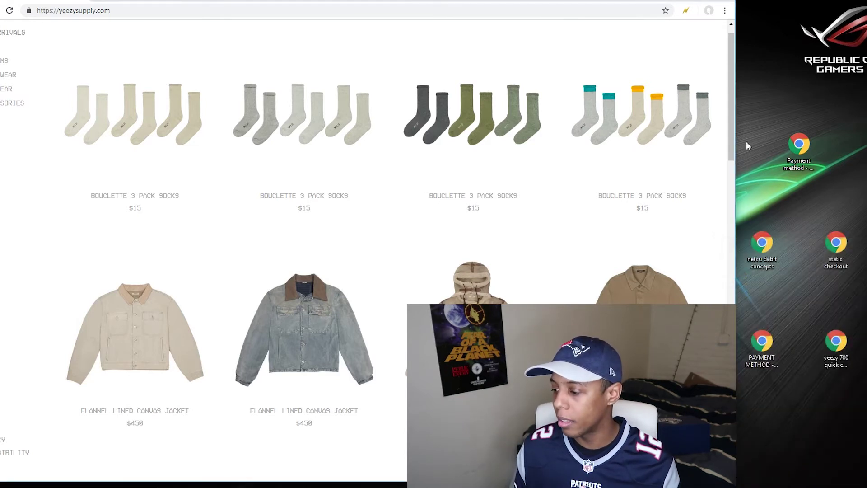
Step: Add the third Bouclette 3 Pack Socks (color three) in size S/M to the cart
scroll(625, 108, "up", 1)
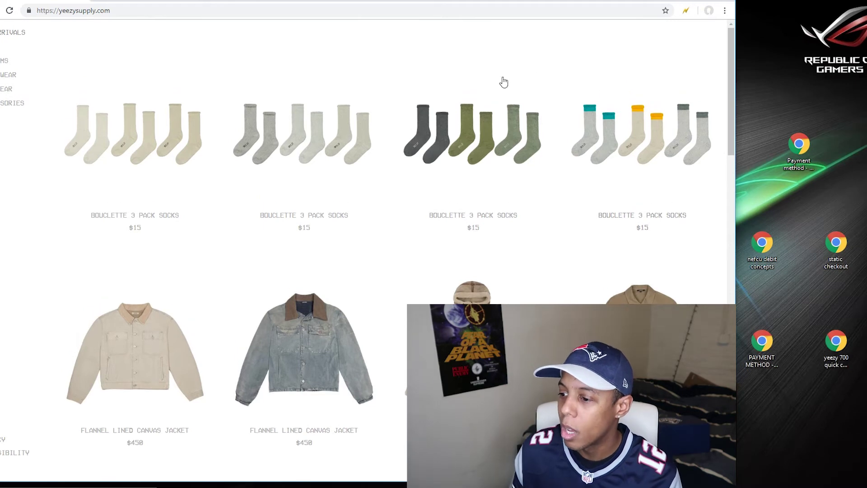
left_click(480, 144)
left_click(587, 261)
left_click(587, 279)
left_click(587, 292)
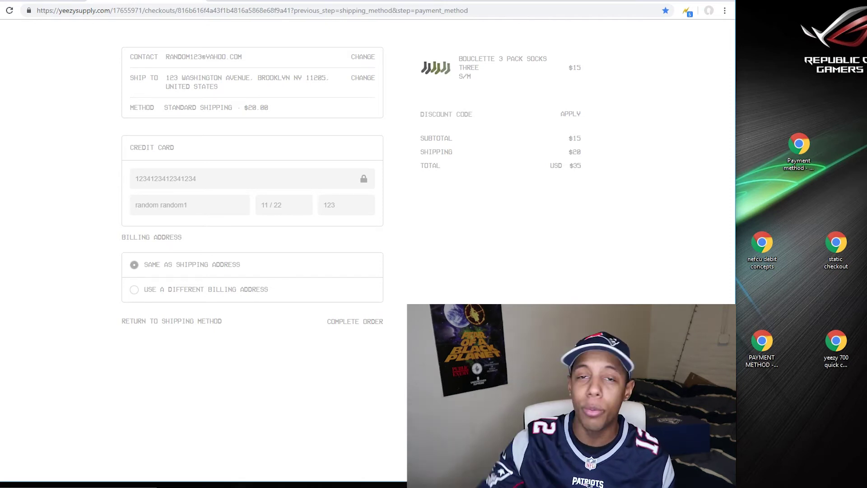
left_click(708, 10)
left_click(710, 11)
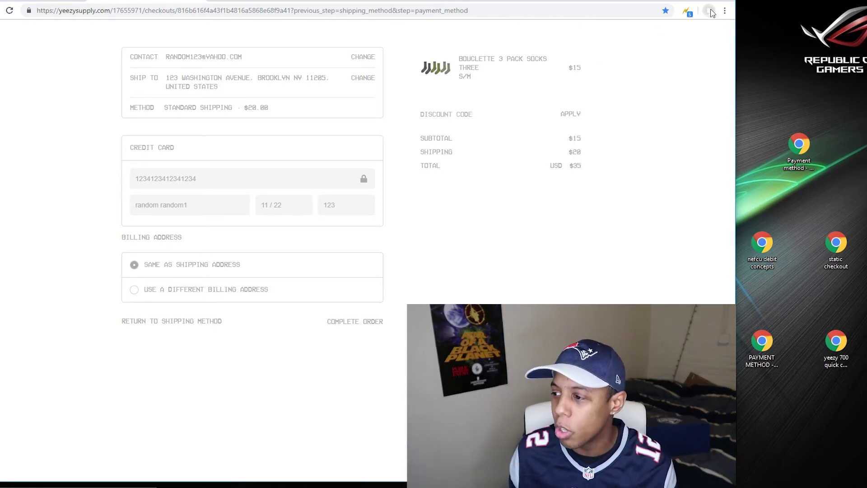
left_click(709, 11)
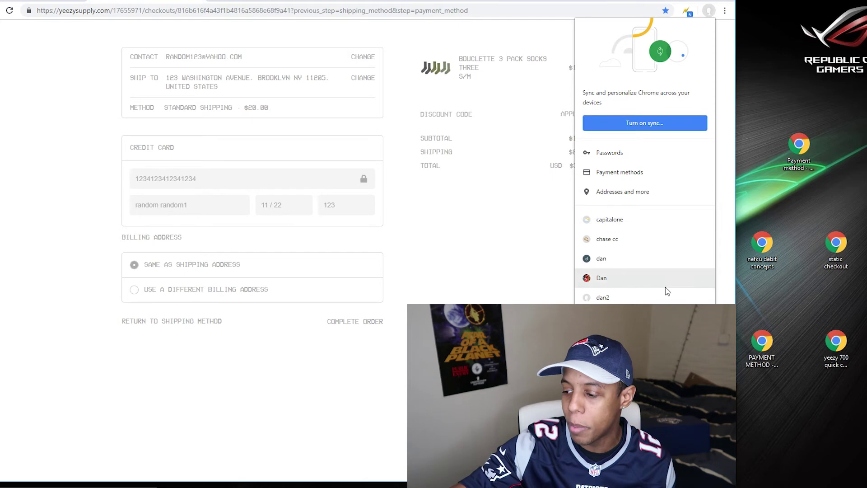
left_click(623, 438)
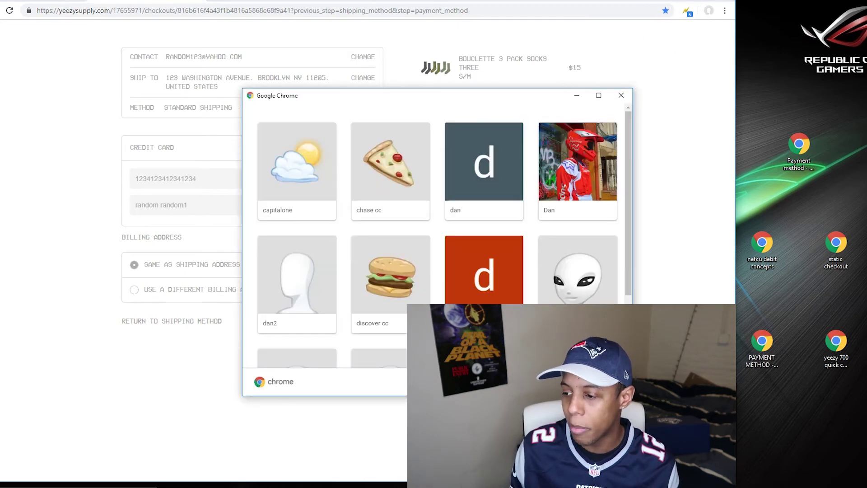
scroll(626, 375, "down", 2)
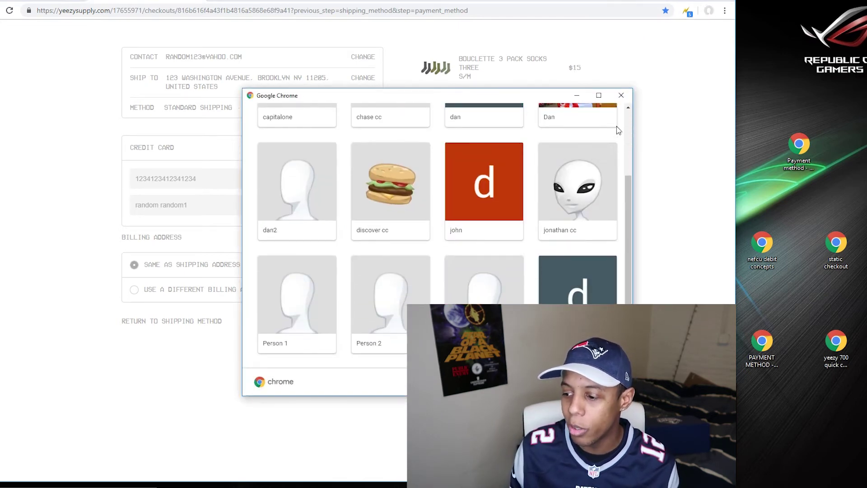
left_click(621, 95)
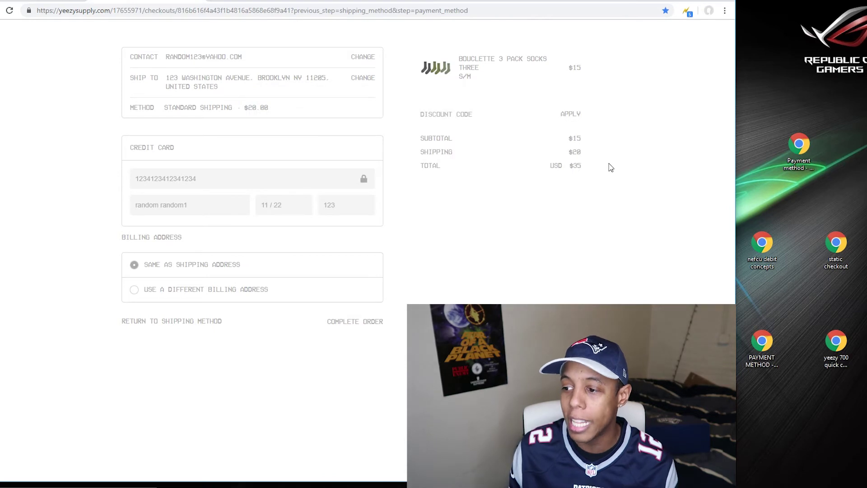